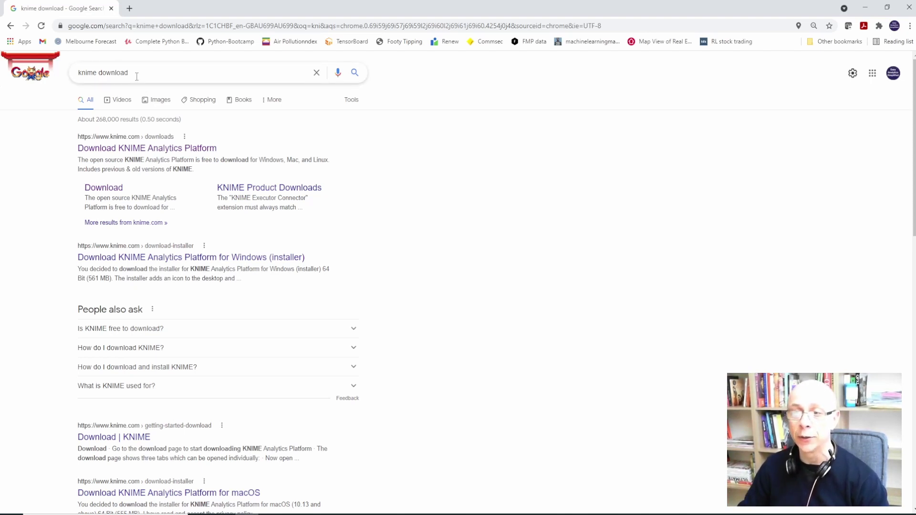
Open the Download KNIME Analytics Platform page and submit the registration form with the saved contact details and company Optivia
click(119, 153)
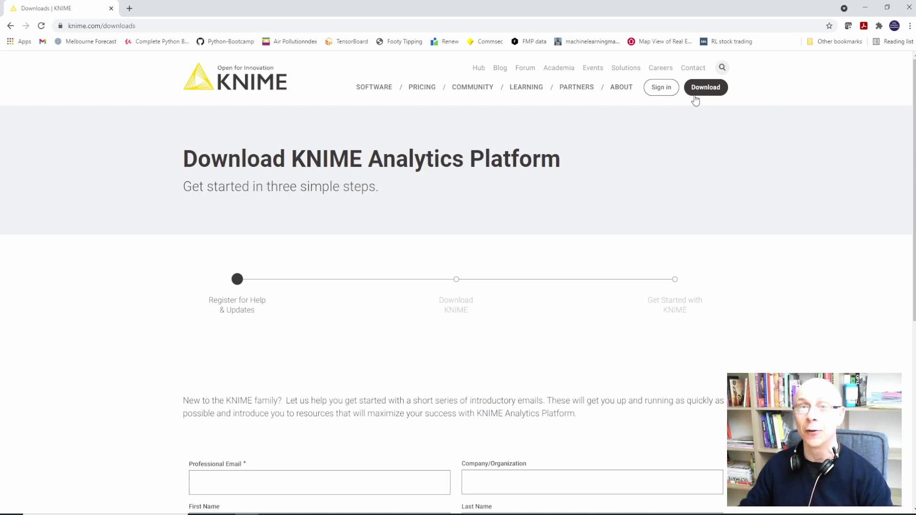
scroll(755, 235, down, 6)
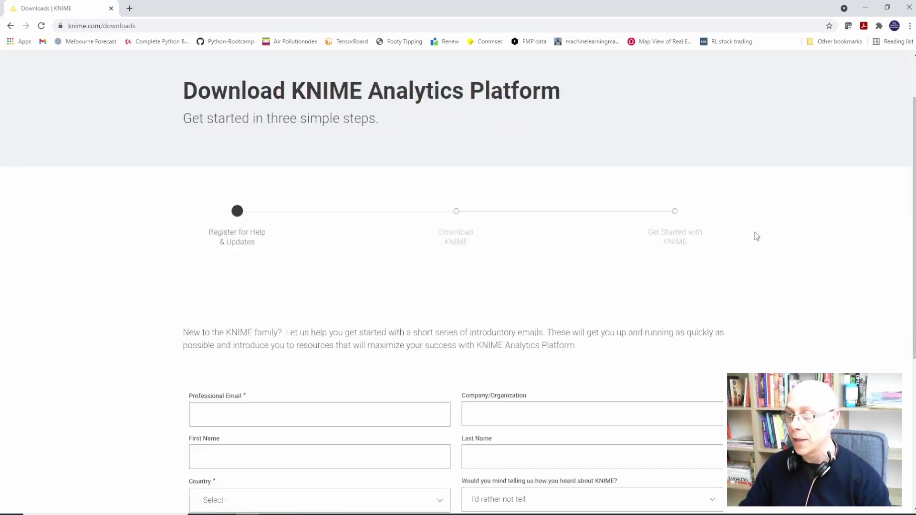
click(310, 178)
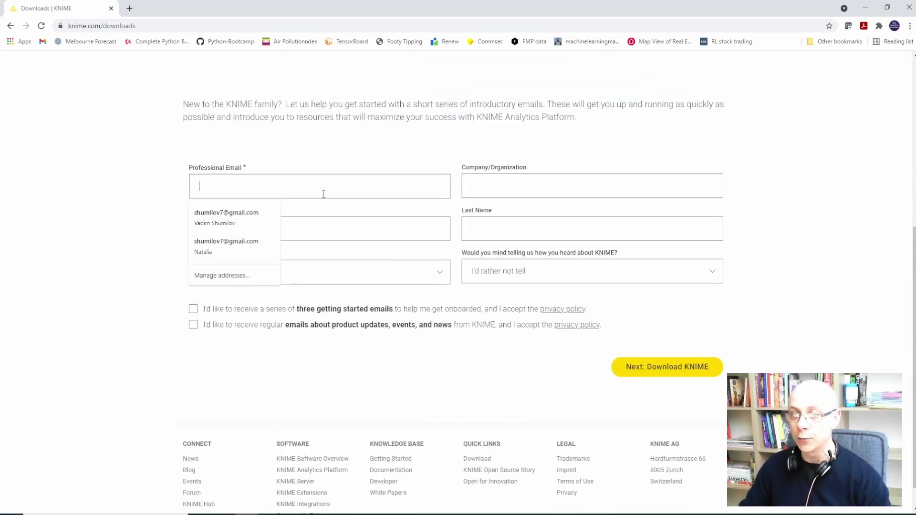
click(292, 210)
click(506, 176)
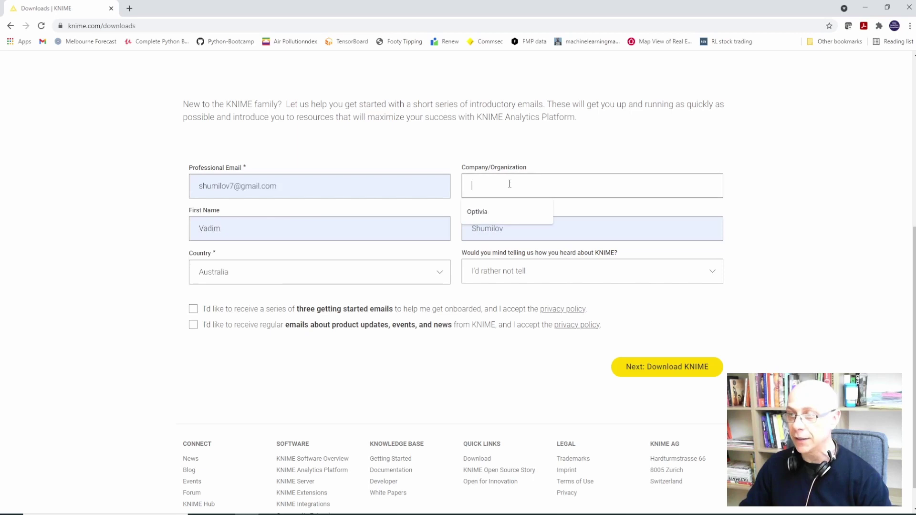
click(491, 211)
click(681, 372)
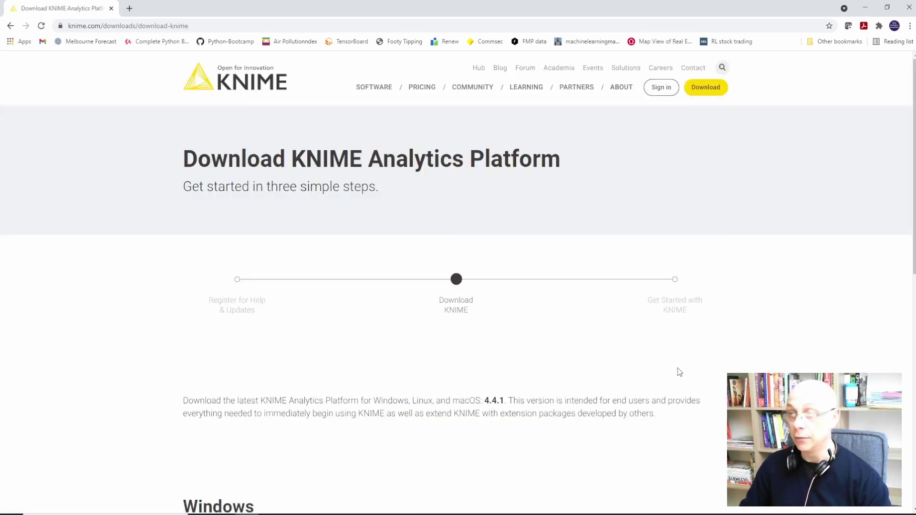
Download the Windows zip archive of KNIME Analytics Platform and show the downloaded file in its folder
scroll(680, 372, down, 6)
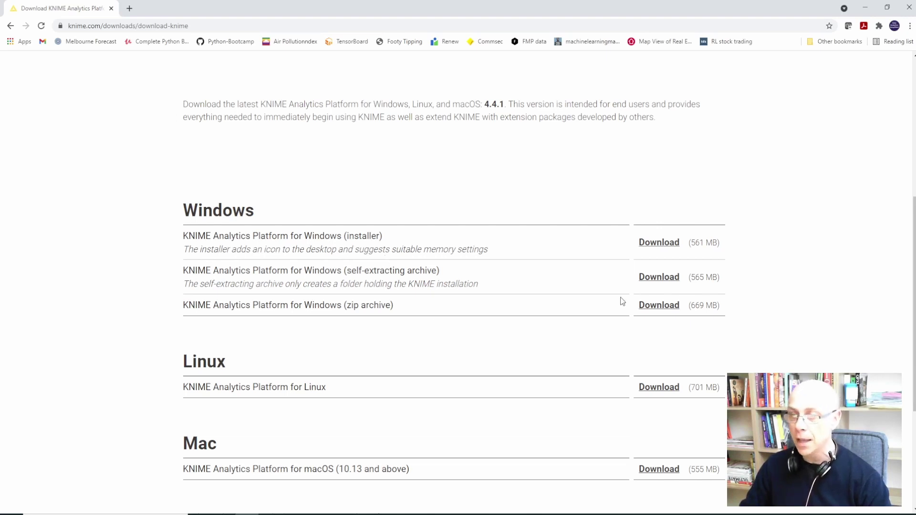
click(659, 305)
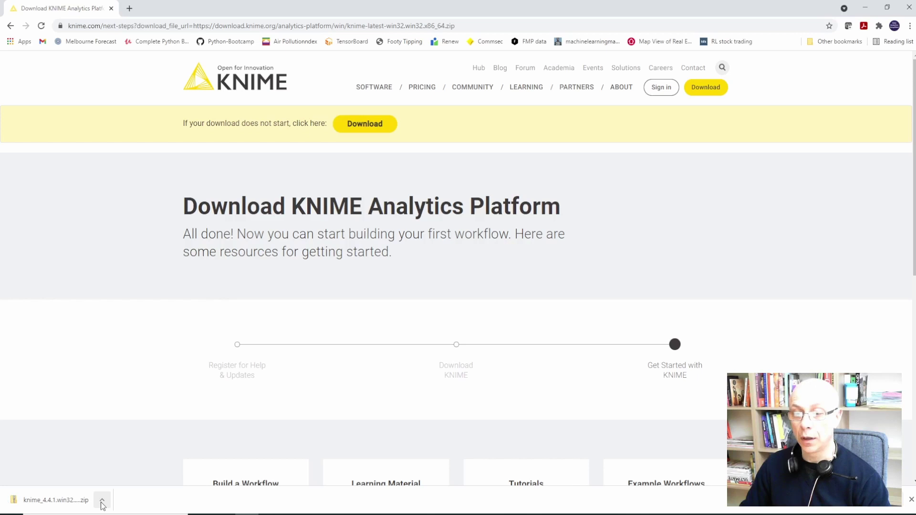
click(102, 501)
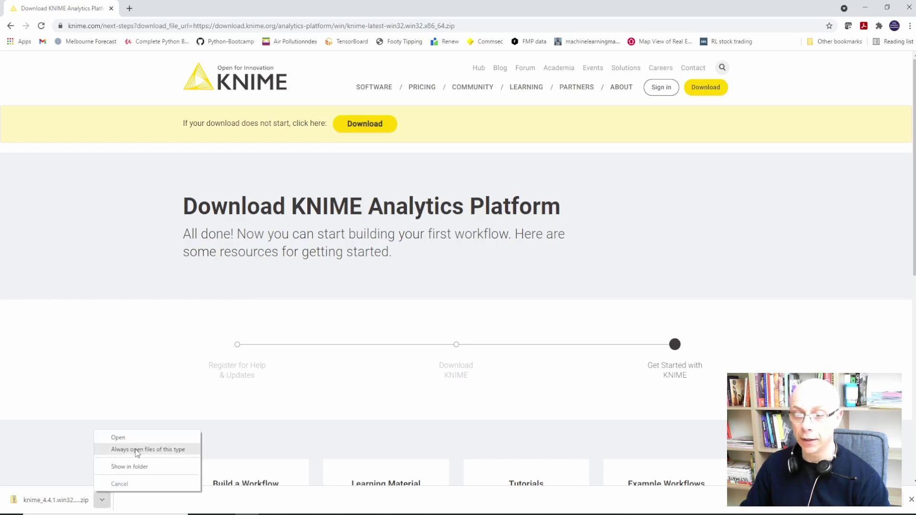
click(125, 467)
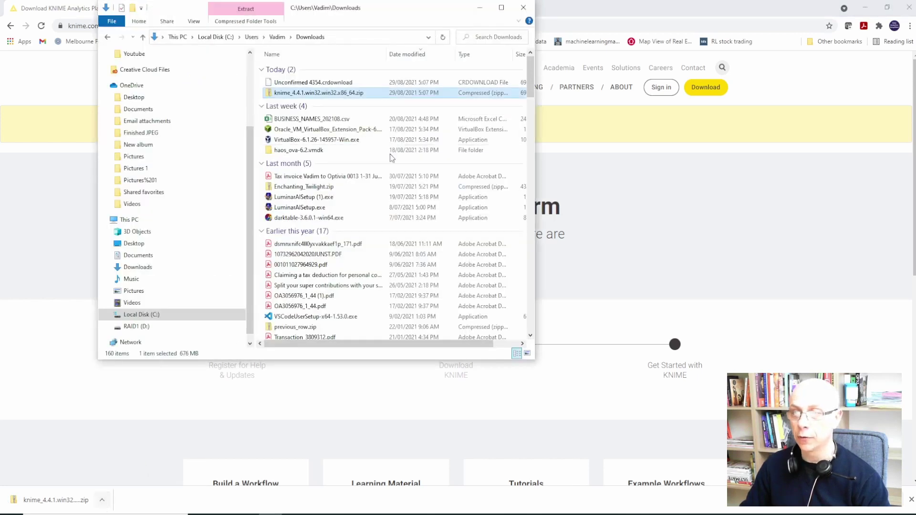
Open the downloaded KNIME zip archive and browse into its knime_4.4.1 folder
click(310, 92)
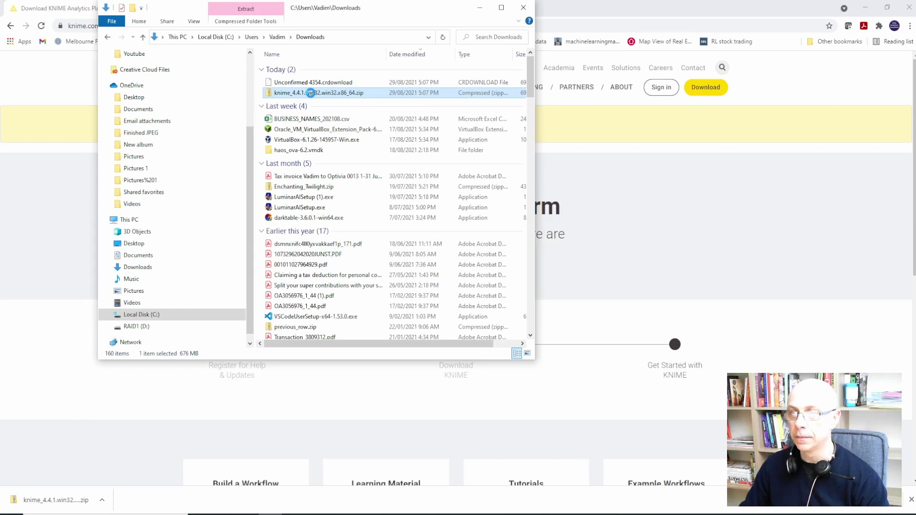
double_click(310, 93)
double_click(286, 69)
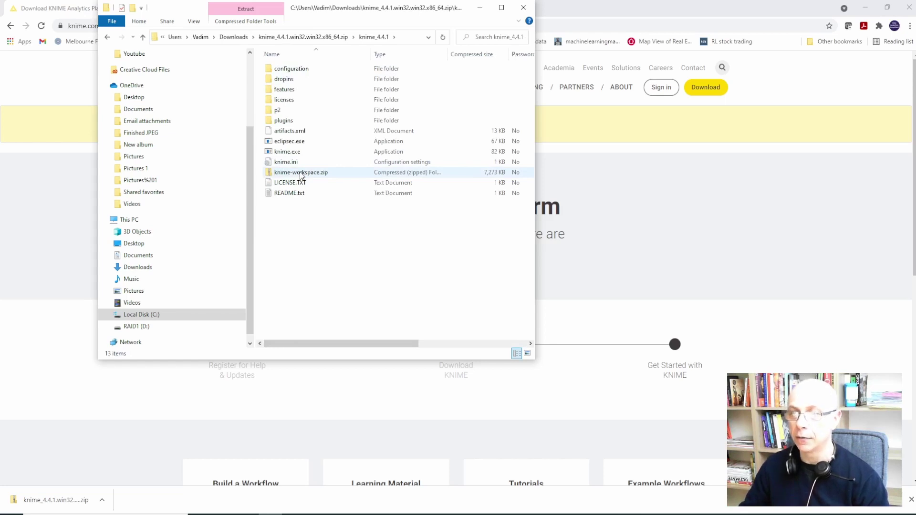
Run knime.exe from inside the archive and extract all files to the proposed folder in Downloads
click(291, 153)
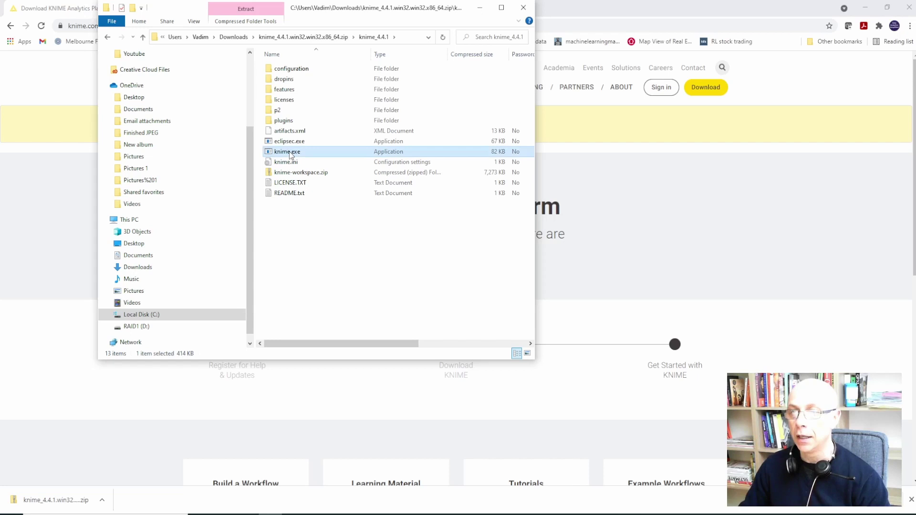
right_click(290, 153)
click(273, 158)
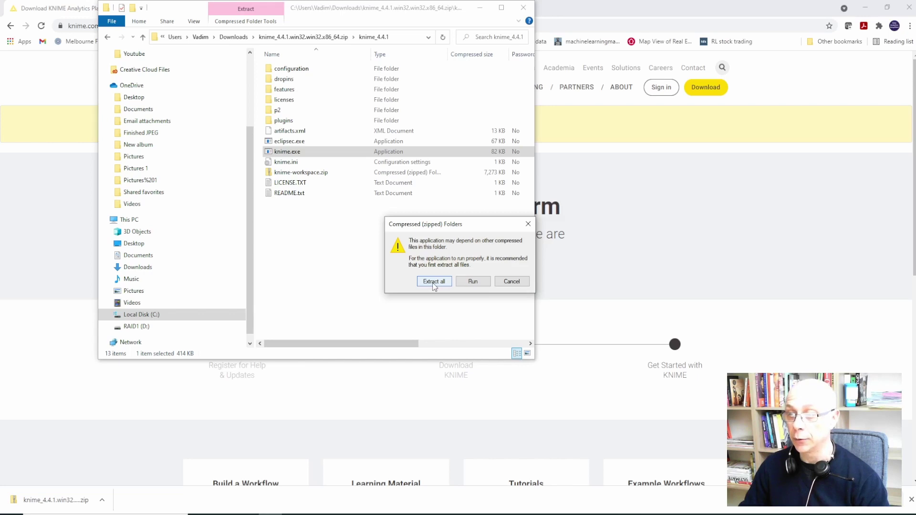
click(433, 283)
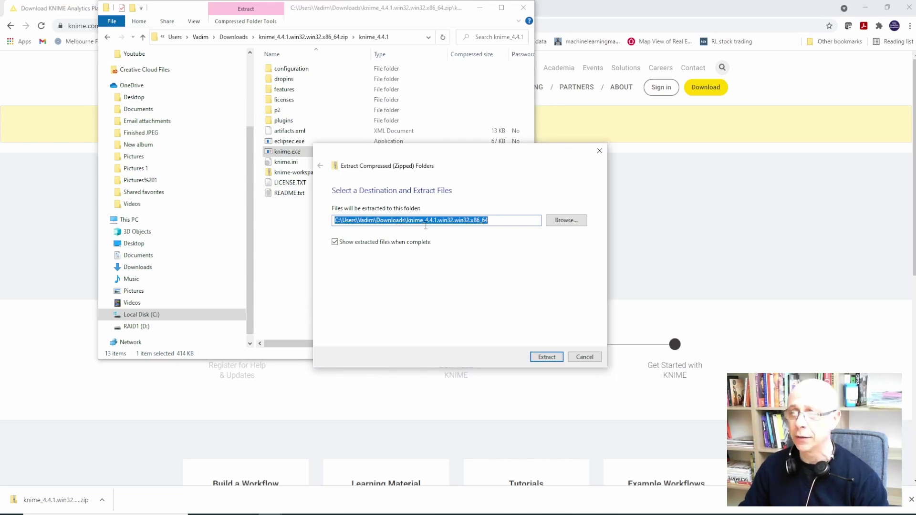
click(545, 356)
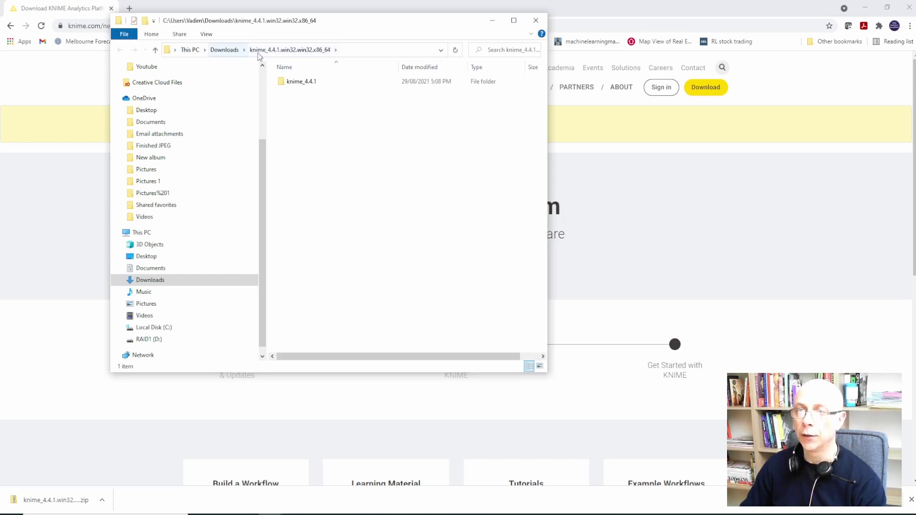
Open the extracted knime_4.4.1 folder and select knime.exe
double_click(298, 81)
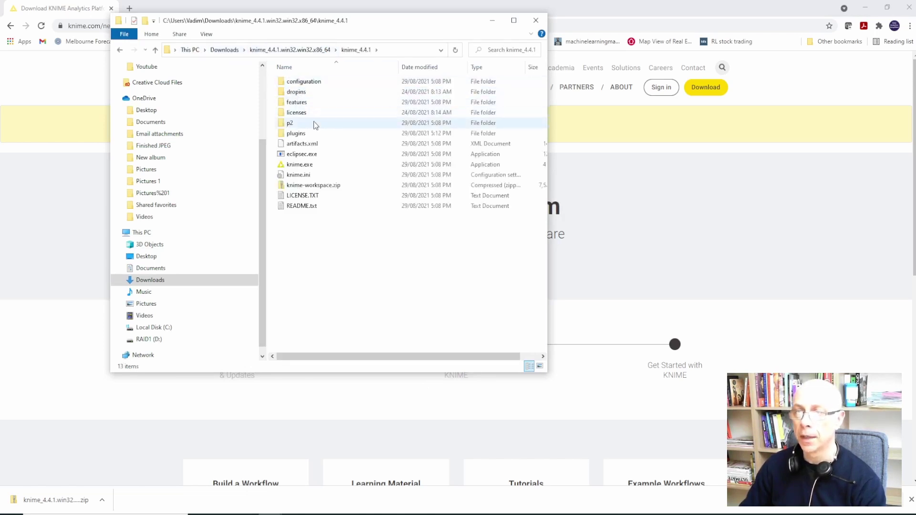
right_click(299, 166)
click(187, 172)
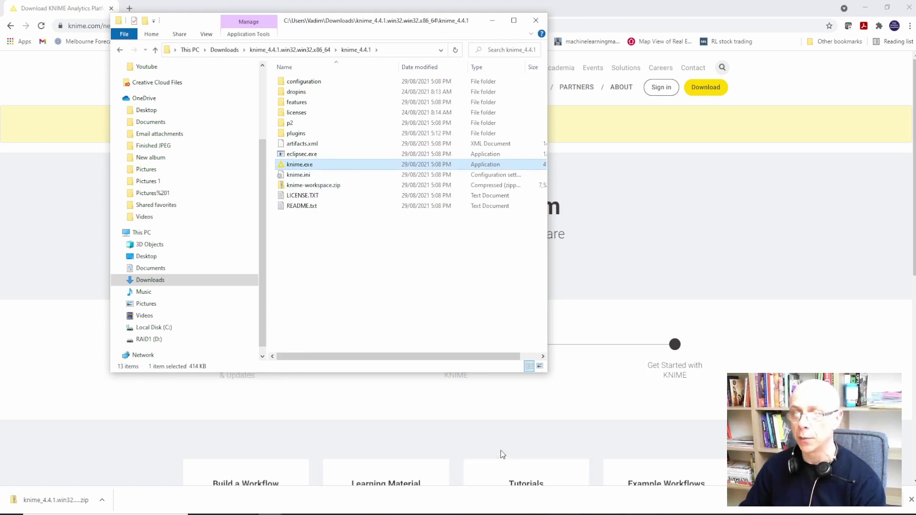
Edit knime.ini to set the -Xmx memory limit to 32000m, and save the file
click(298, 179)
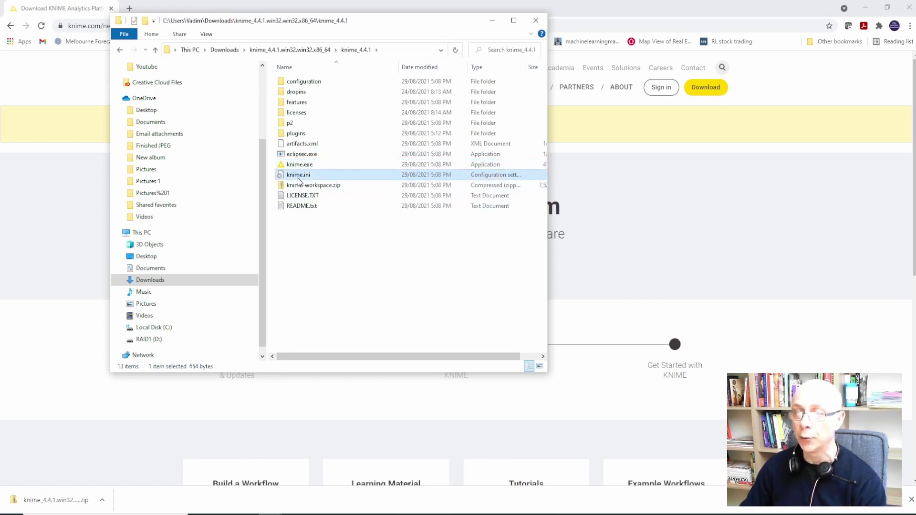
right_click(297, 178)
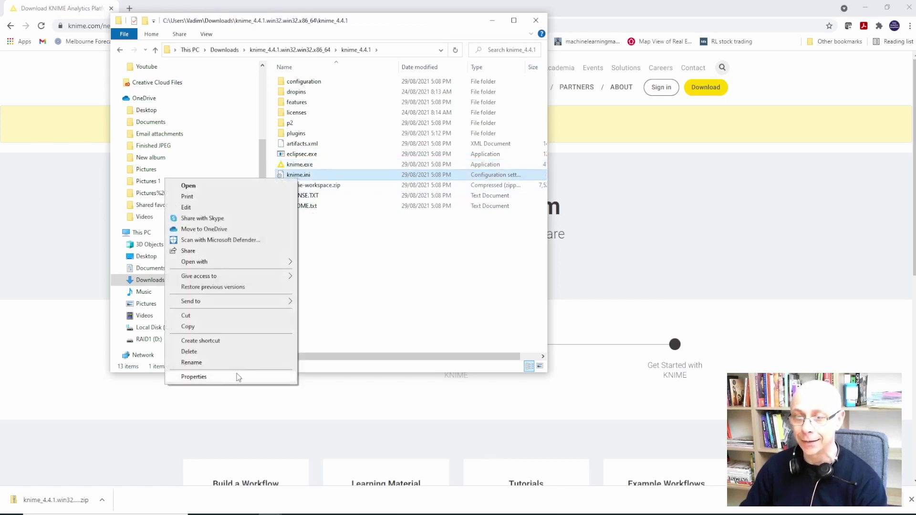
click(223, 206)
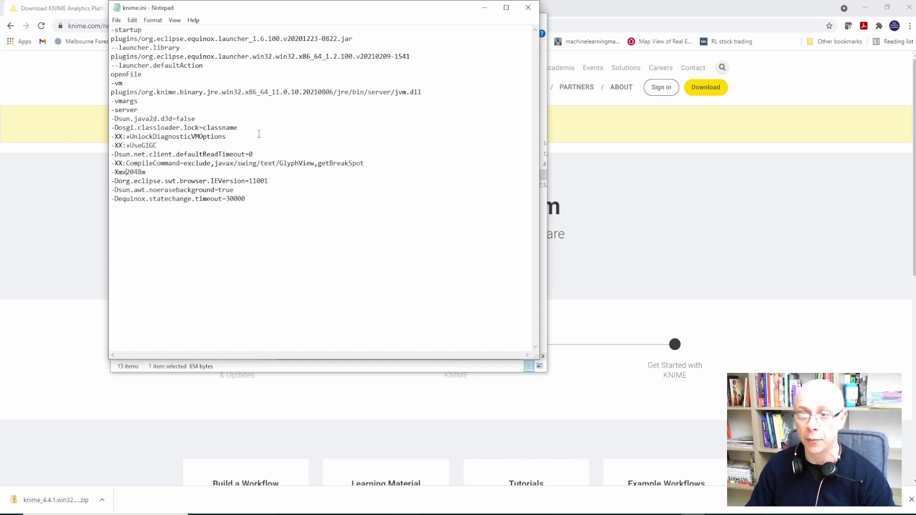
key(shift+Right)
key(shift+Right)
key(shift+Right)
key(shift+Right)
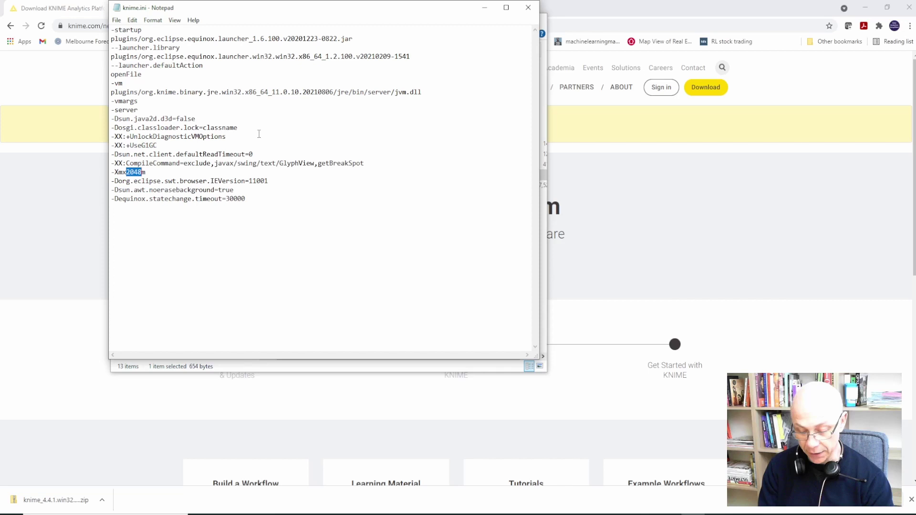
text(32)
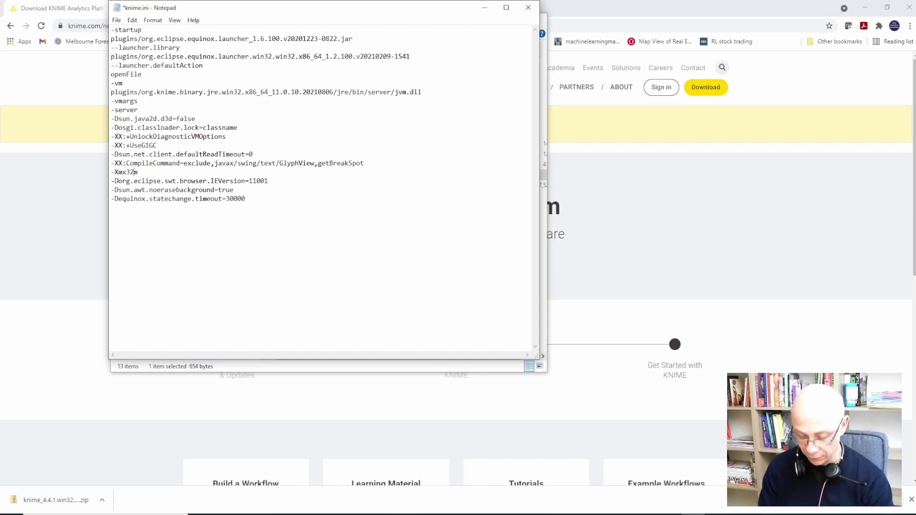
text(000)
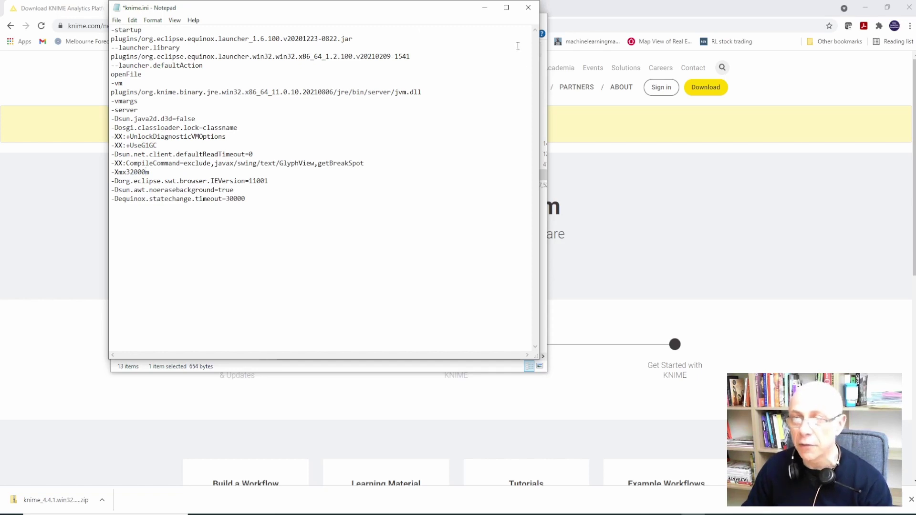
click(529, 7)
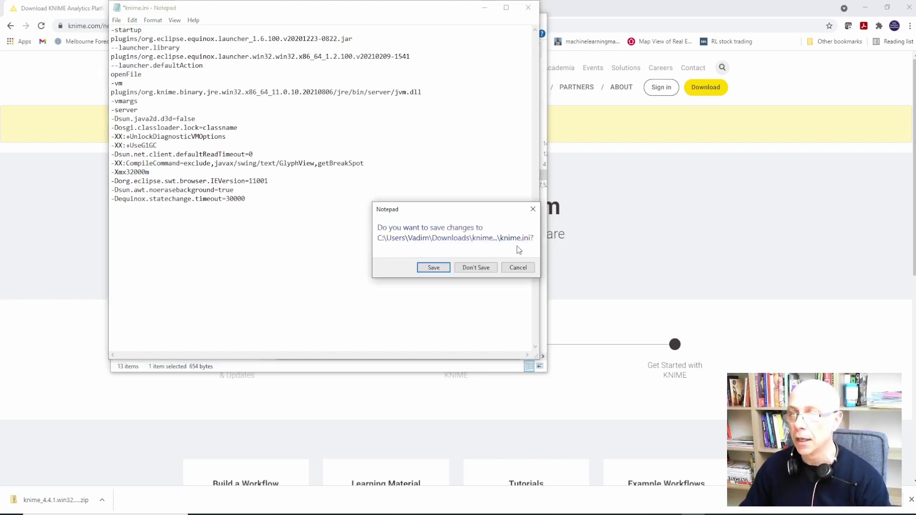
click(432, 267)
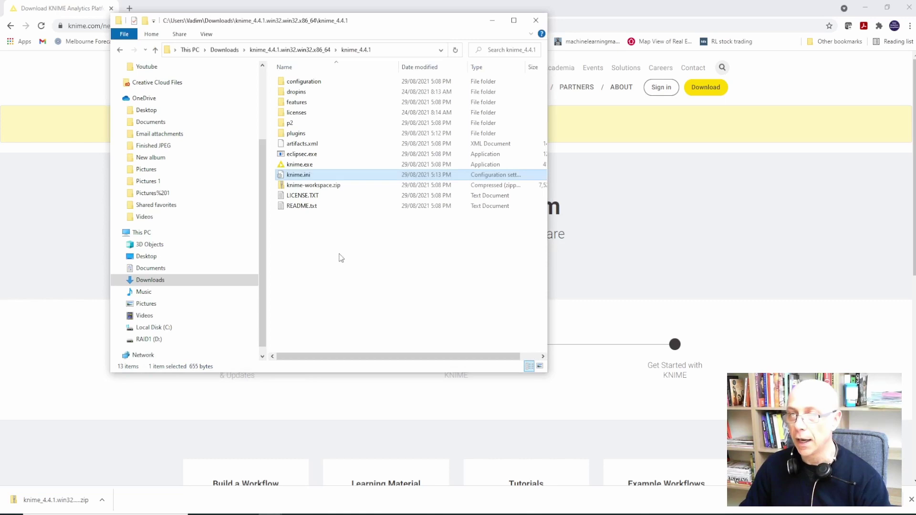
Launch KNIME from the extracted knime.exe using the suggested knime-workspace directory as workspace
double_click(300, 164)
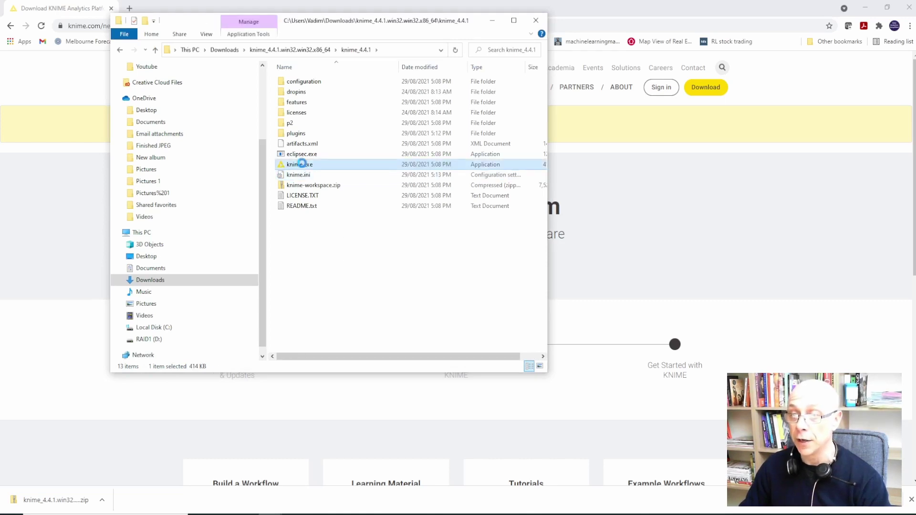
right_click(301, 164)
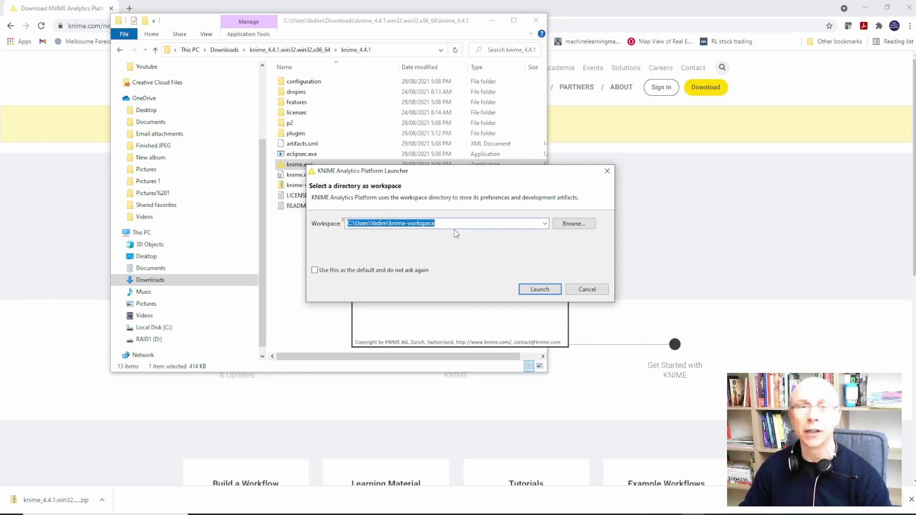
click(529, 289)
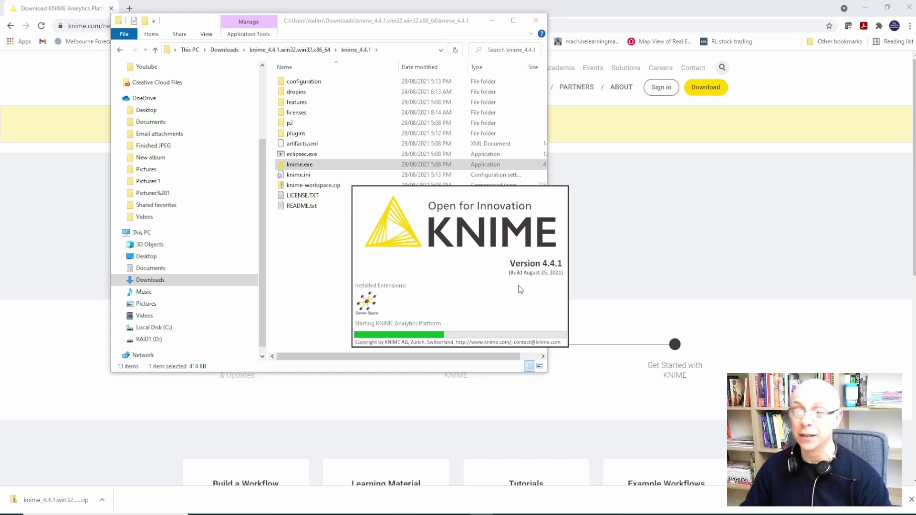